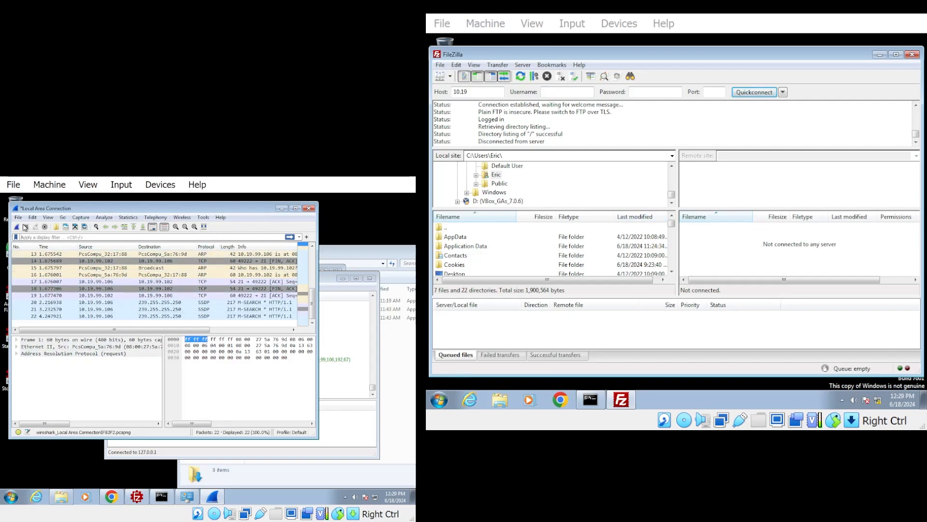
Restart the Wireshark capture without saving the previous packets, and connect FileZilla to the saved site "New site"
{"action": "left_click", "coordinate": [18, 227]}
{"action": "left_click", "coordinate": [221, 354]}
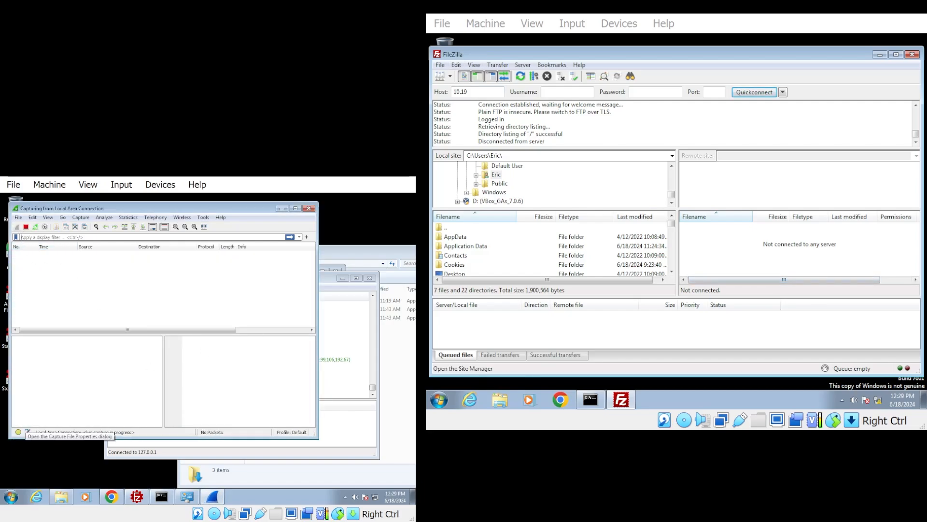
{"action": "left_click", "coordinate": [440, 76]}
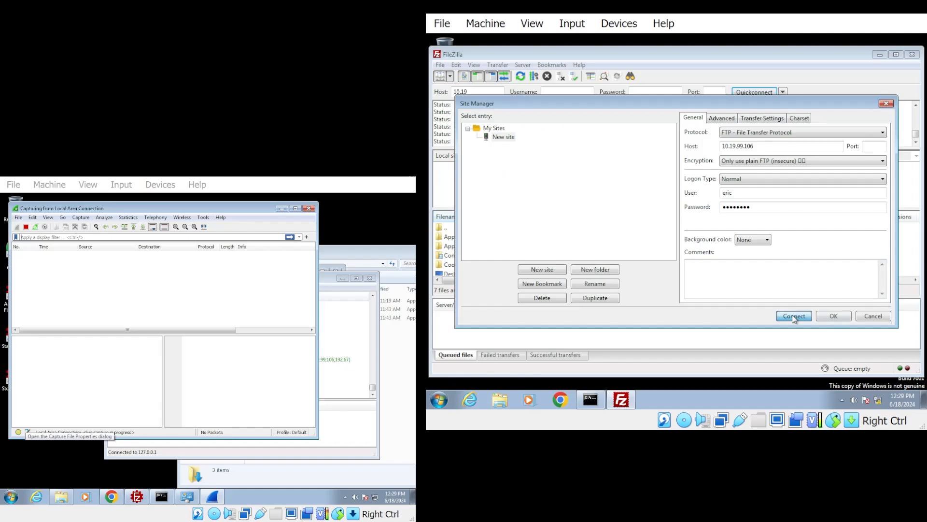
{"action": "left_click", "coordinate": [794, 316]}
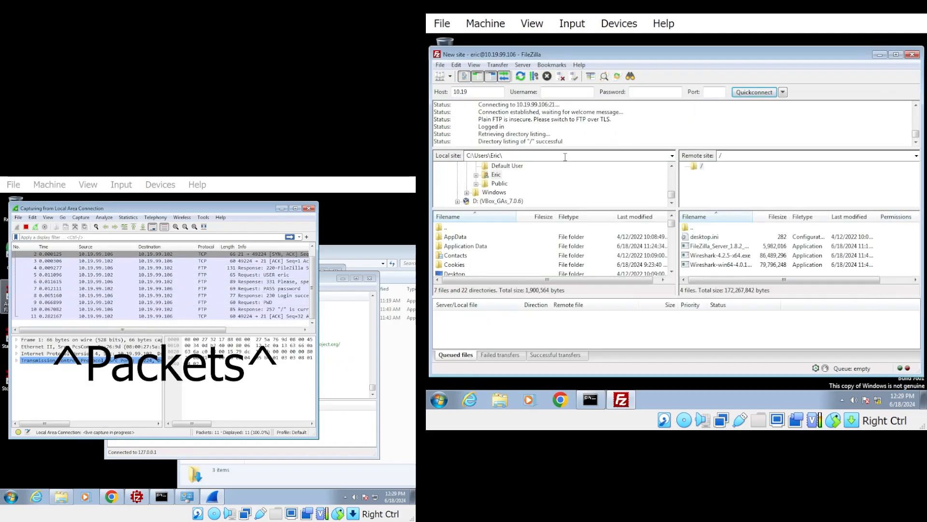
Upload dhbwzvomgj7a1.jpg from the local Downloads folder to the server's root folder and disconnect from the server
{"action": "left_click", "coordinate": [464, 247]}
{"action": "scroll", "coordinate": [465, 255], "scroll_direction": "down", "scroll_amount": 1}
{"action": "scroll", "coordinate": [465, 256], "scroll_direction": "down", "scroll_amount": 2}
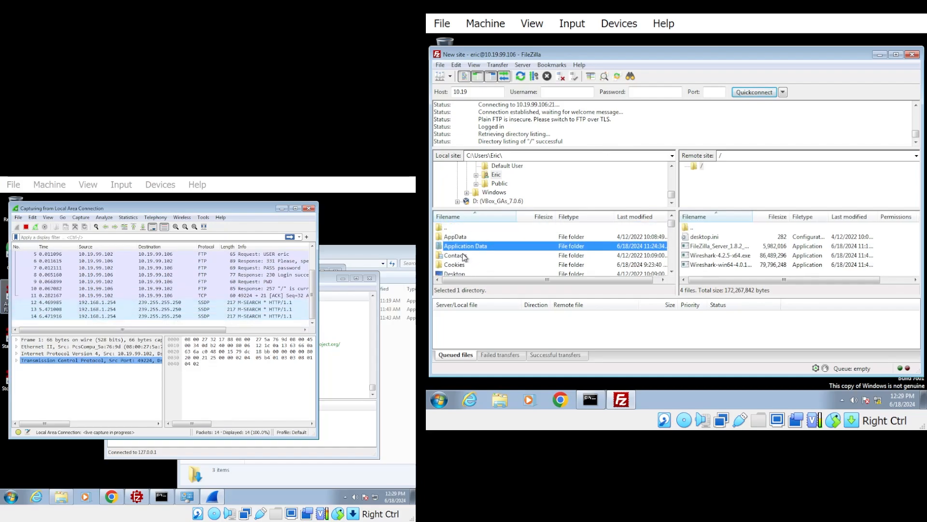
{"action": "double_click", "coordinate": [466, 265]}
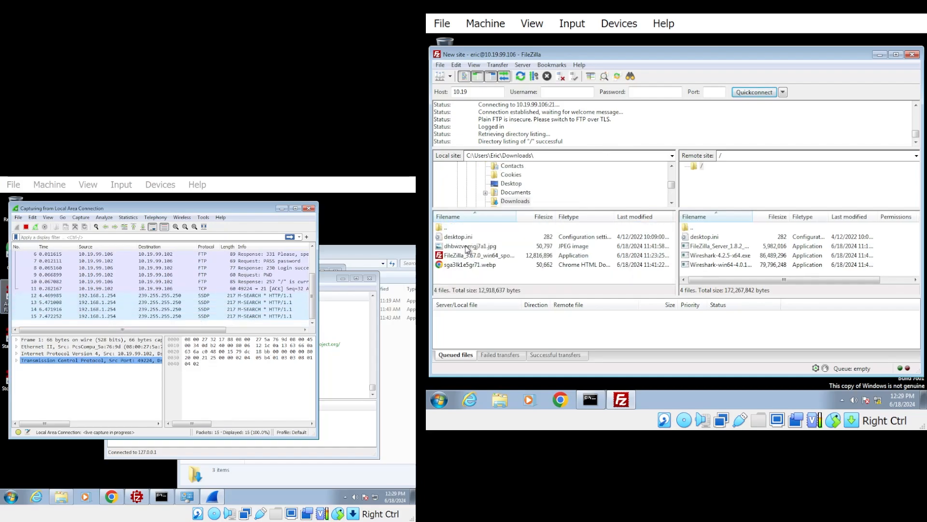
{"action": "left_click_drag", "start_coordinate": [475, 247], "coordinate": [891, 256]}
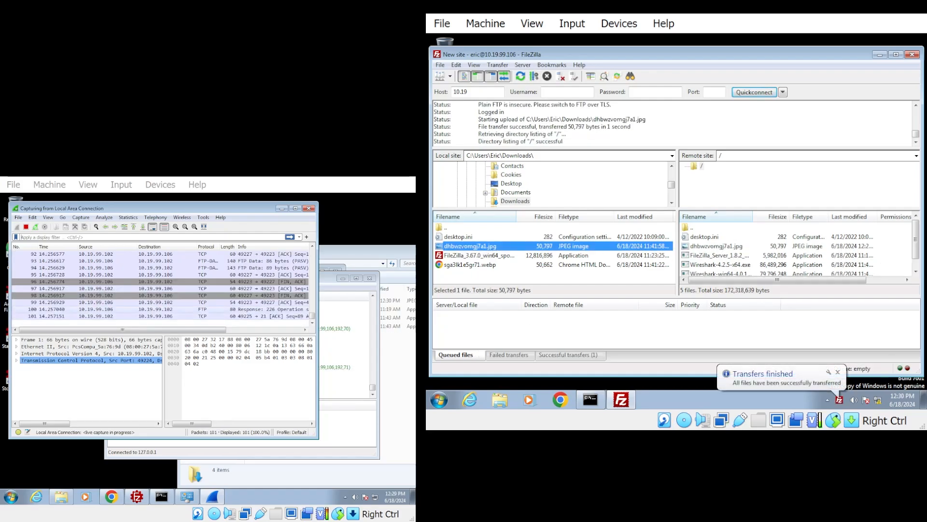
{"action": "left_click", "coordinate": [524, 66]}
{"action": "left_click", "coordinate": [543, 101]}
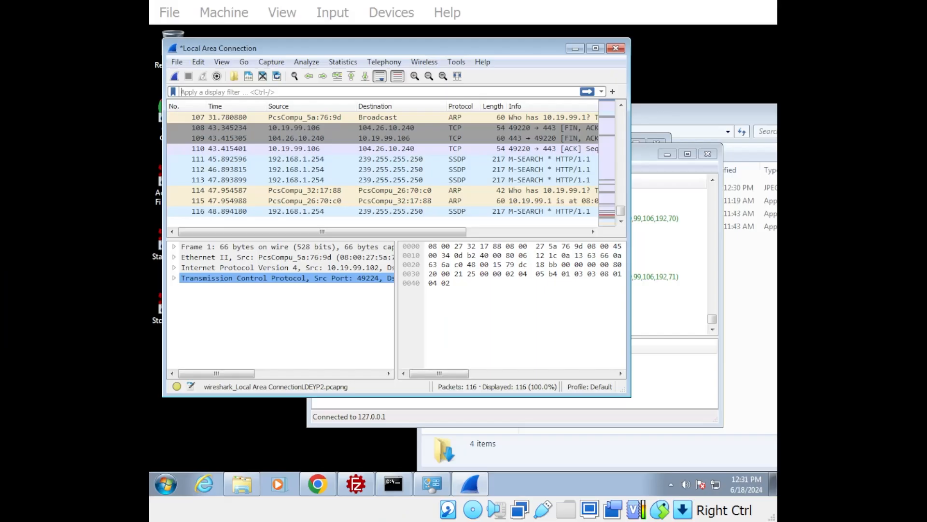
Switch to Wireshark and save the stopped capture as test.pcap.pcapng
{"action": "left_click", "coordinate": [454, 91]}
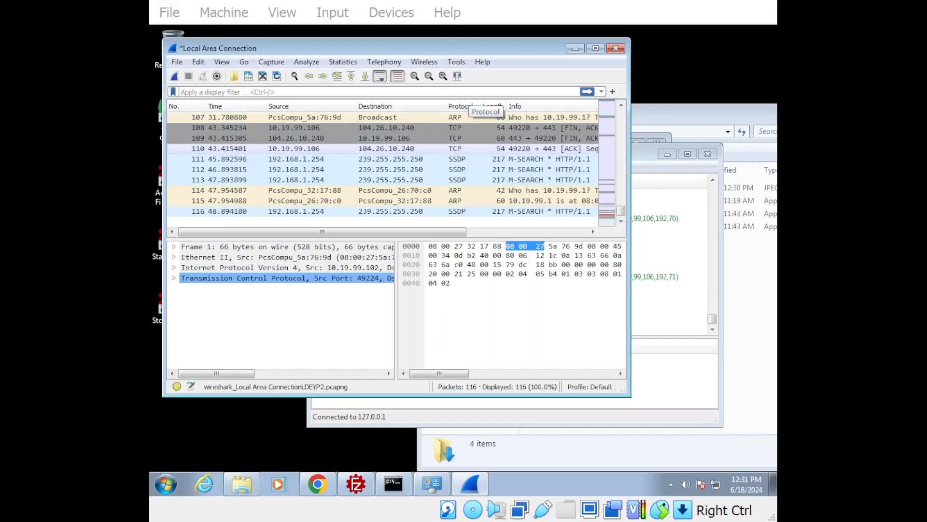
{"action": "left_click", "coordinate": [177, 62]}
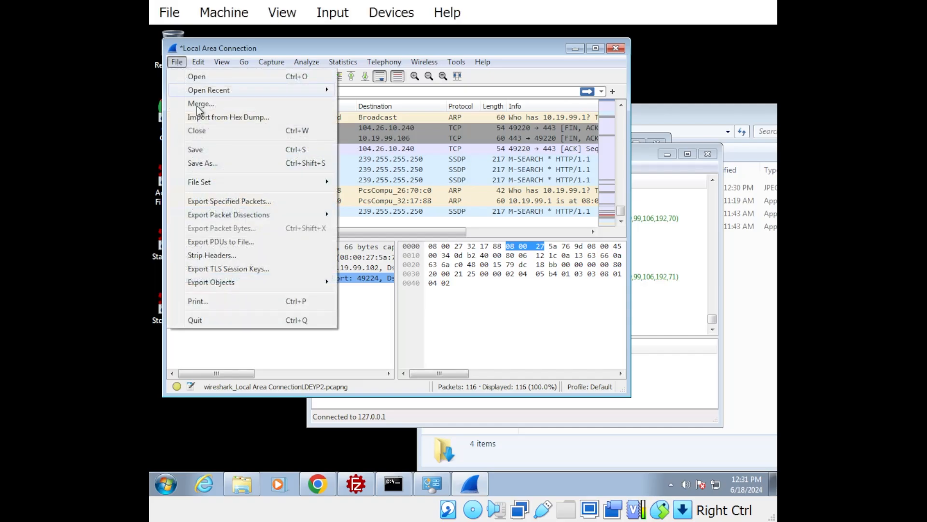
{"action": "left_click", "coordinate": [223, 166]}
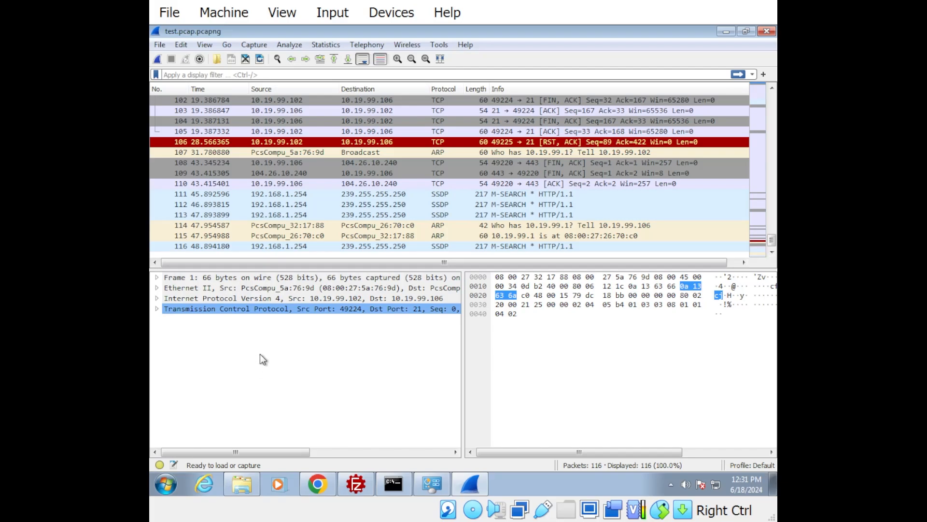
Filter the captured packets by ftp and look through the FTP requests and responses
{"action": "left_click", "coordinate": [291, 75]}
{"action": "type", "text": "ftp"}
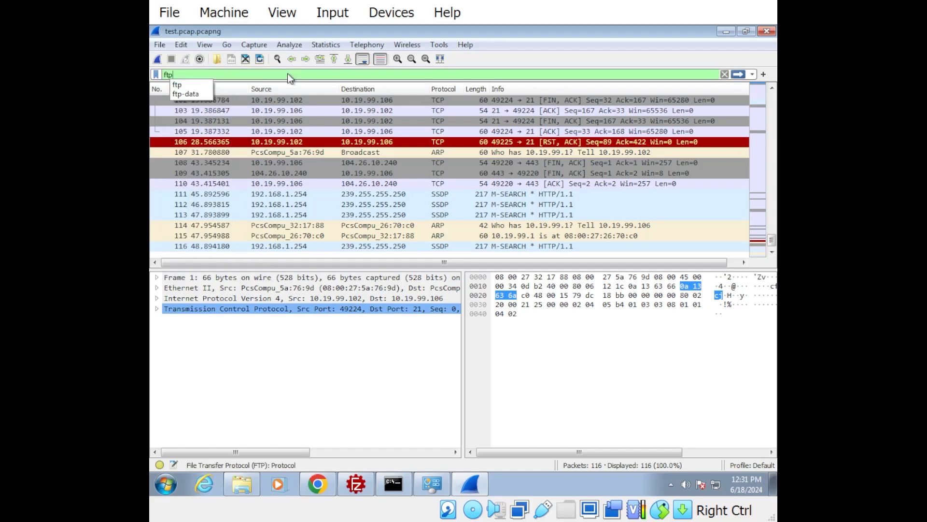
{"action": "key", "text": "Return"}
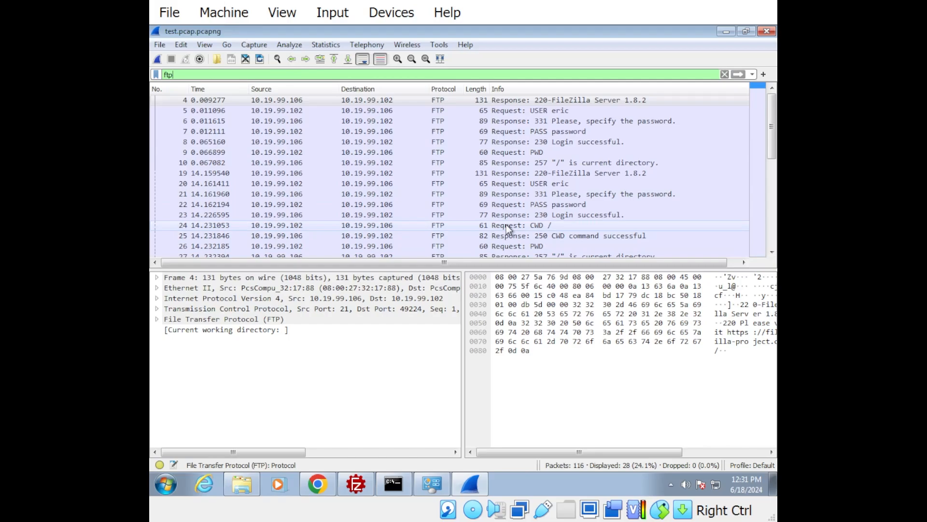
{"action": "scroll", "coordinate": [537, 140], "scroll_direction": "down", "scroll_amount": 5}
{"action": "scroll", "coordinate": [538, 186], "scroll_direction": "up", "scroll_amount": 5}
Follow the TCP stream of the first USER request packet, view the conversation and close it
{"action": "left_click", "coordinate": [546, 113]}
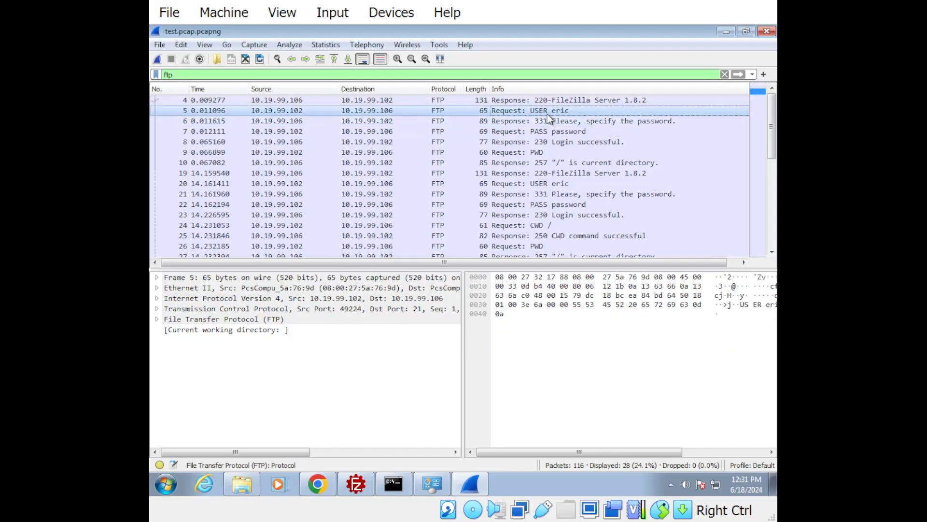
{"action": "right_click", "coordinate": [519, 114]}
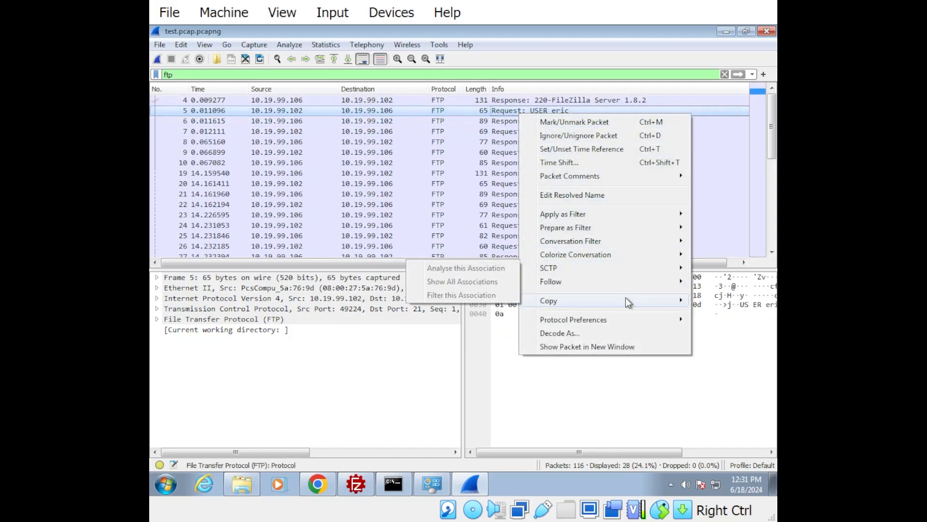
{"action": "mouse_move", "coordinate": [623, 282]}
{"action": "left_click", "coordinate": [415, 281]}
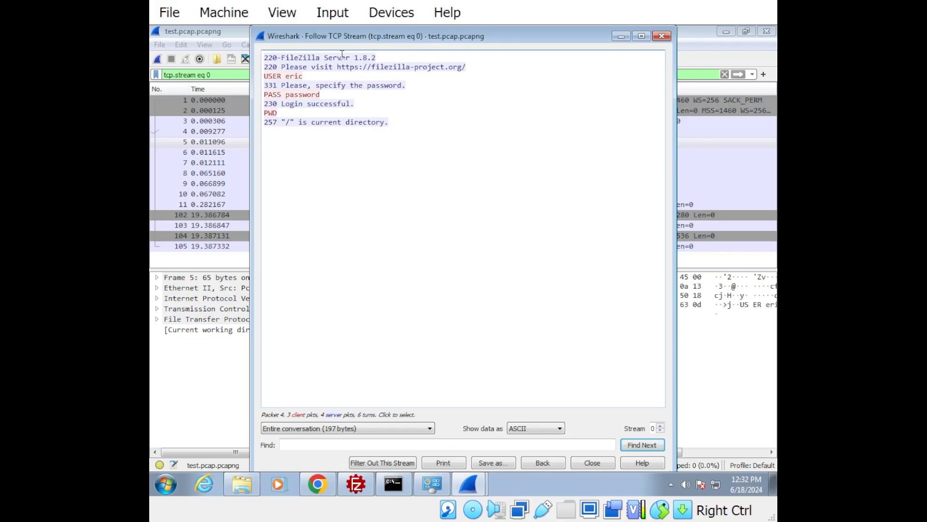
{"action": "left_click", "coordinate": [278, 71]}
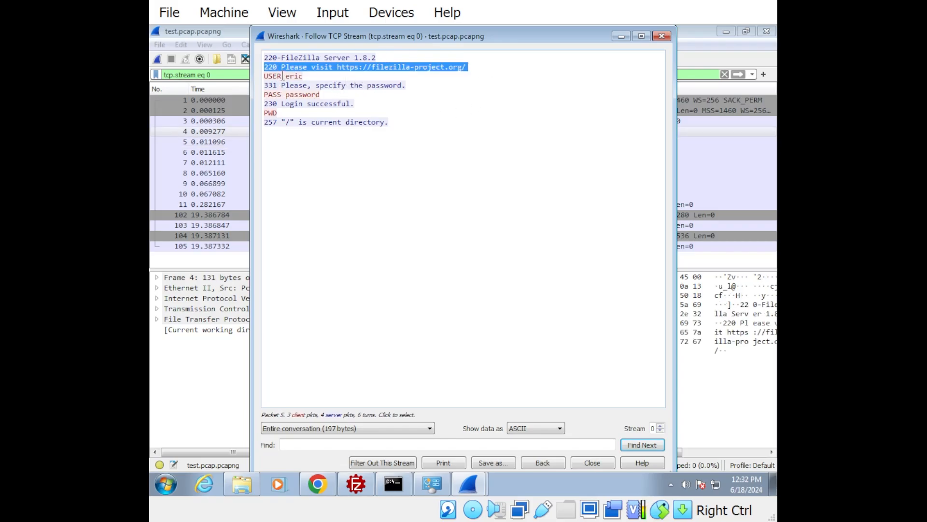
{"action": "left_click", "coordinate": [662, 36]}
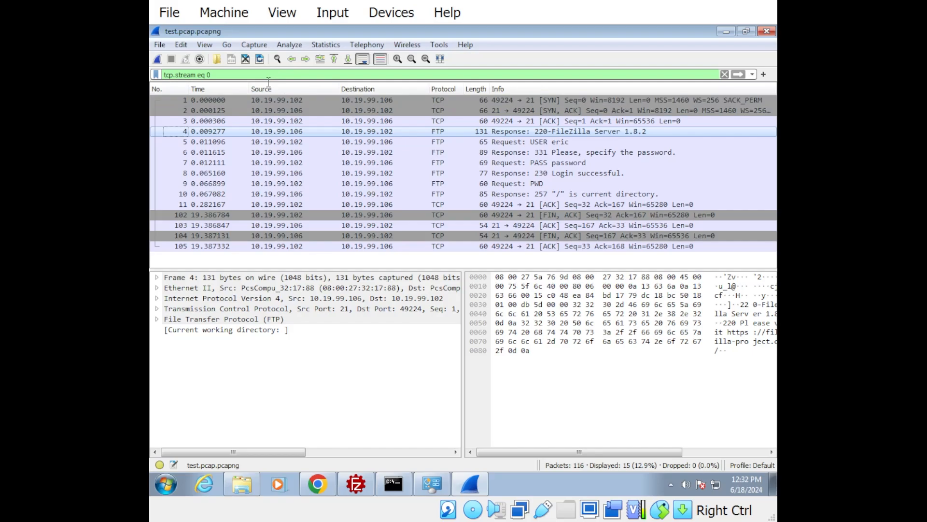
Clear the tcp.stream filter and filter the packets by ftp again
{"action": "left_click", "coordinate": [725, 75]}
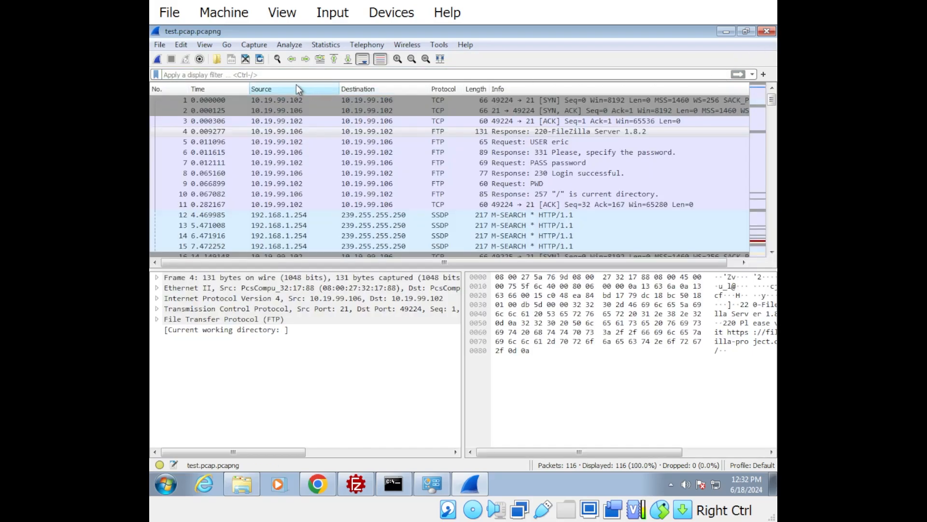
{"action": "left_click", "coordinate": [295, 76]}
{"action": "type", "text": "ftp"}
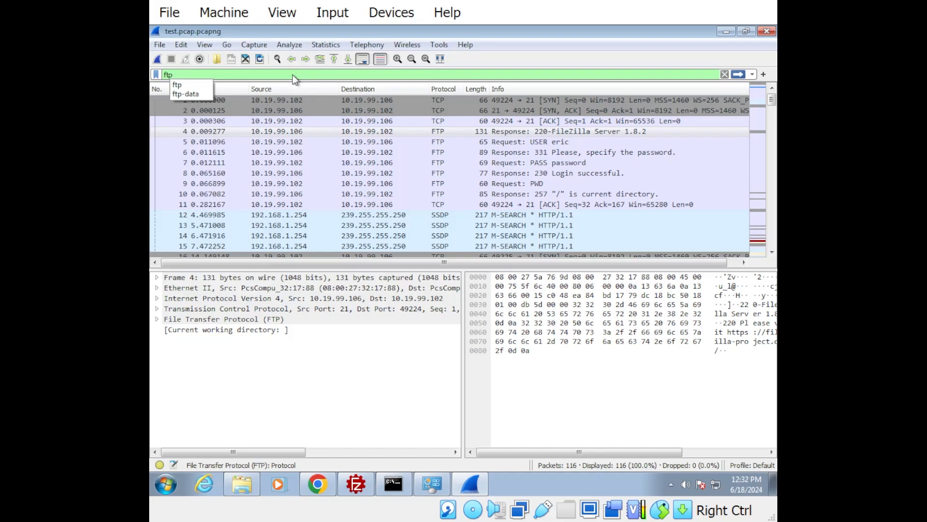
{"action": "key", "text": "Return"}
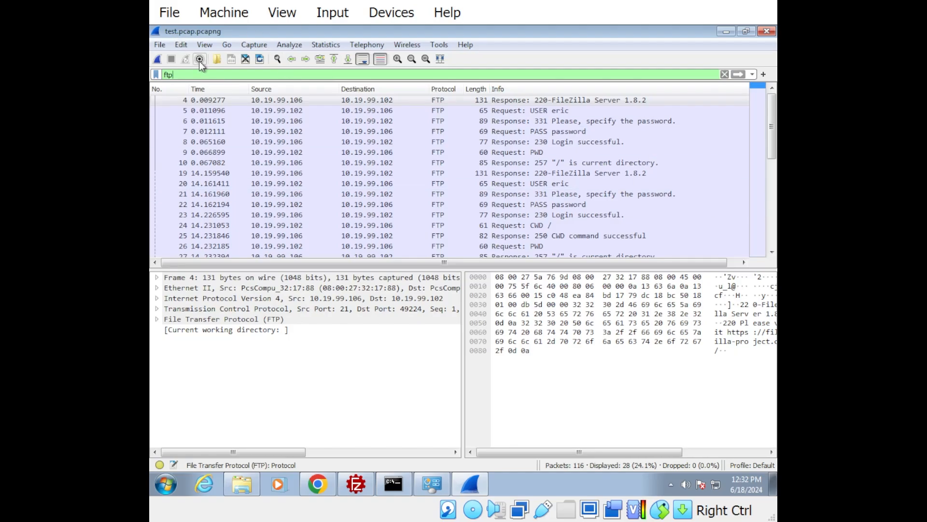
Open the TCP stream that contains the first USER request in packet 5
{"action": "left_click", "coordinate": [235, 101]}
{"action": "left_click", "coordinate": [562, 111]}
{"action": "right_click", "coordinate": [562, 115]}
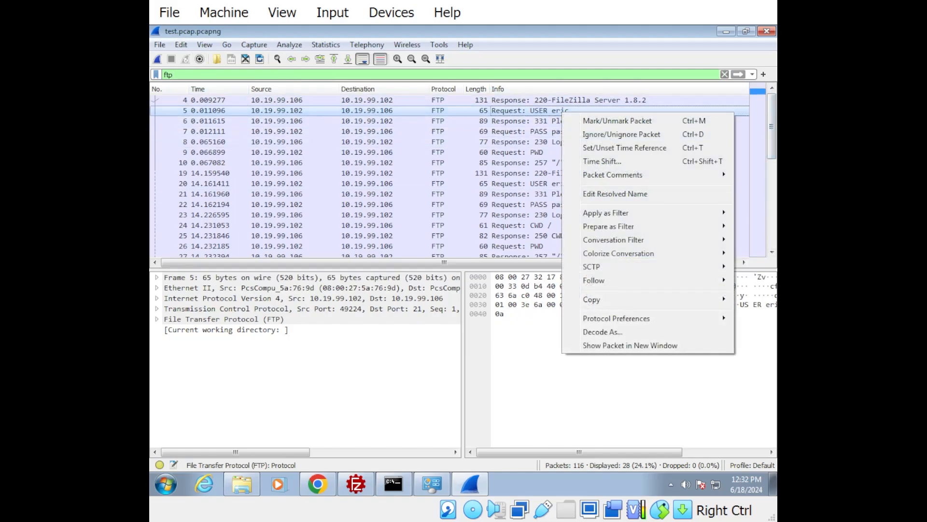
{"action": "mouse_move", "coordinate": [612, 281]}
{"action": "left_click", "coordinate": [455, 280]}
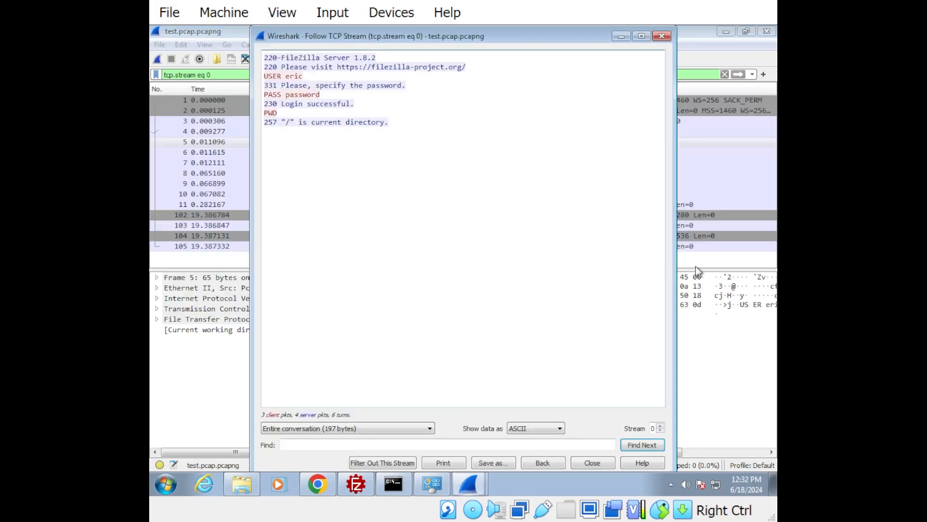
Examine the server banner, username, password and login response lines in the followed stream, and close the stream window
{"action": "left_click", "coordinate": [283, 67]}
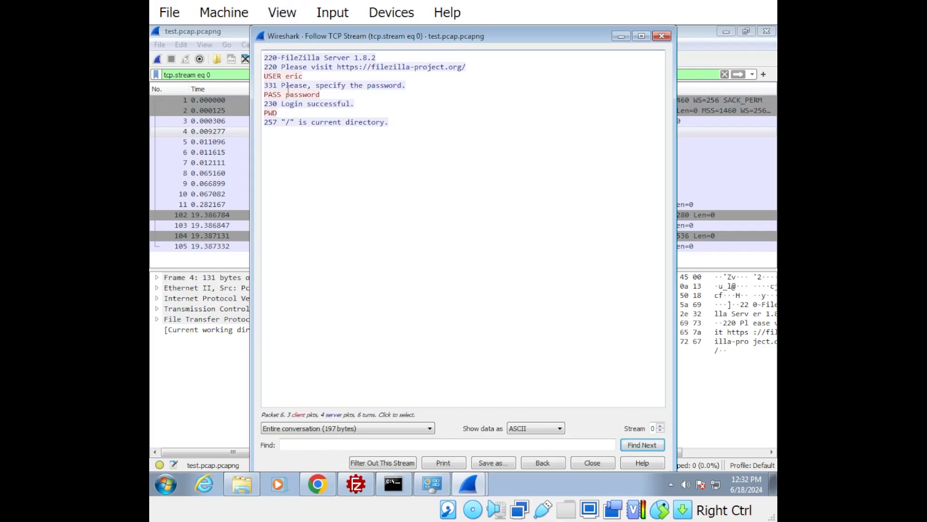
{"action": "triple_click", "coordinate": [279, 58]}
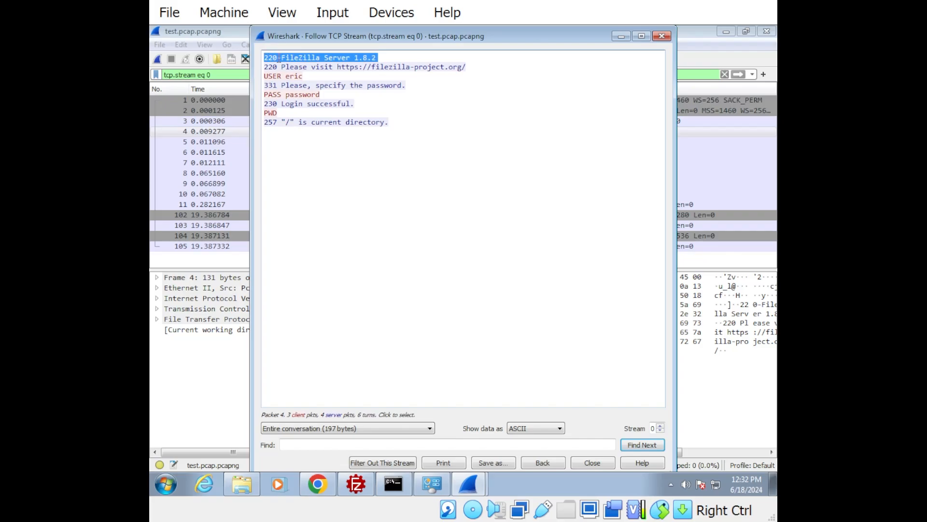
{"action": "triple_click", "coordinate": [285, 67]}
{"action": "triple_click", "coordinate": [283, 76]}
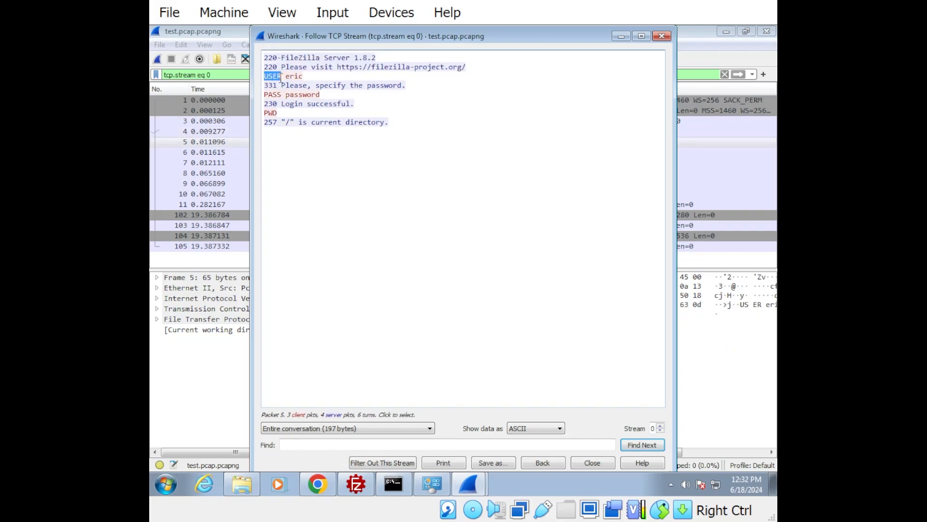
{"action": "left_click", "coordinate": [287, 70]}
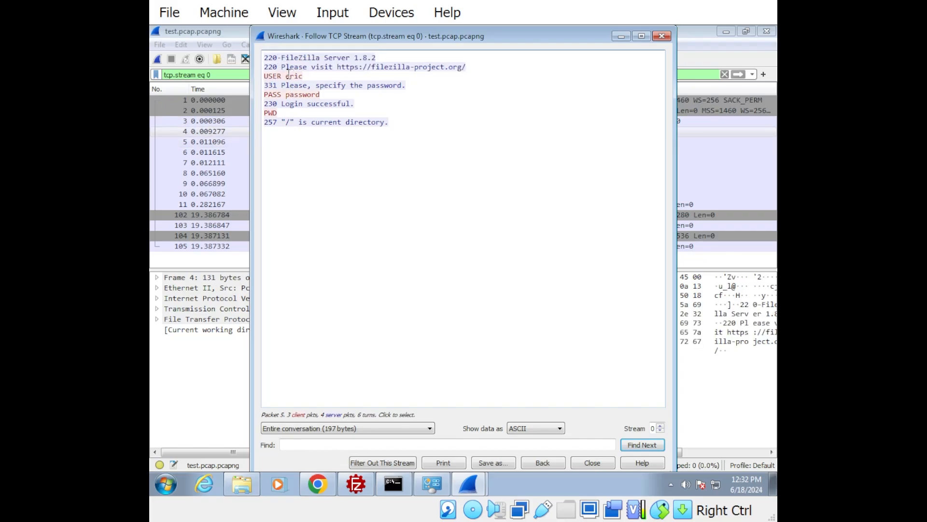
{"action": "triple_click", "coordinate": [290, 74]}
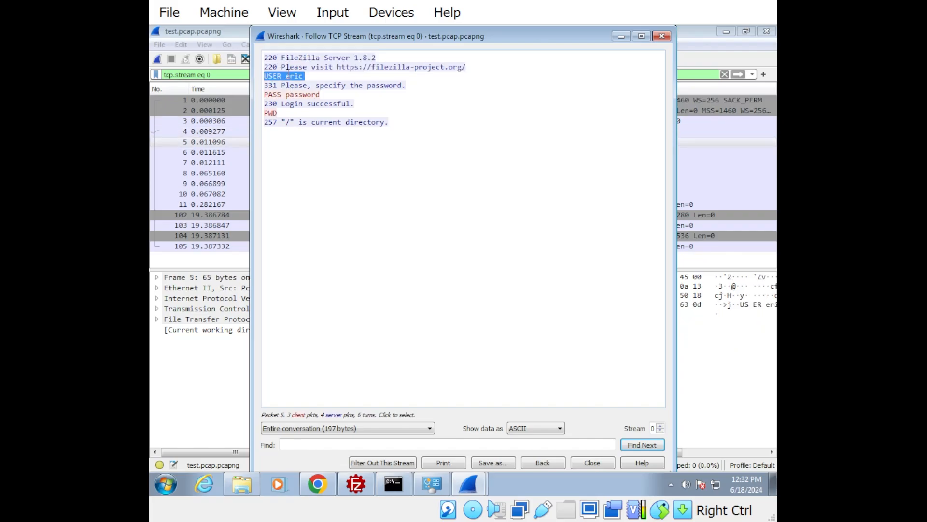
{"action": "triple_click", "coordinate": [302, 94]}
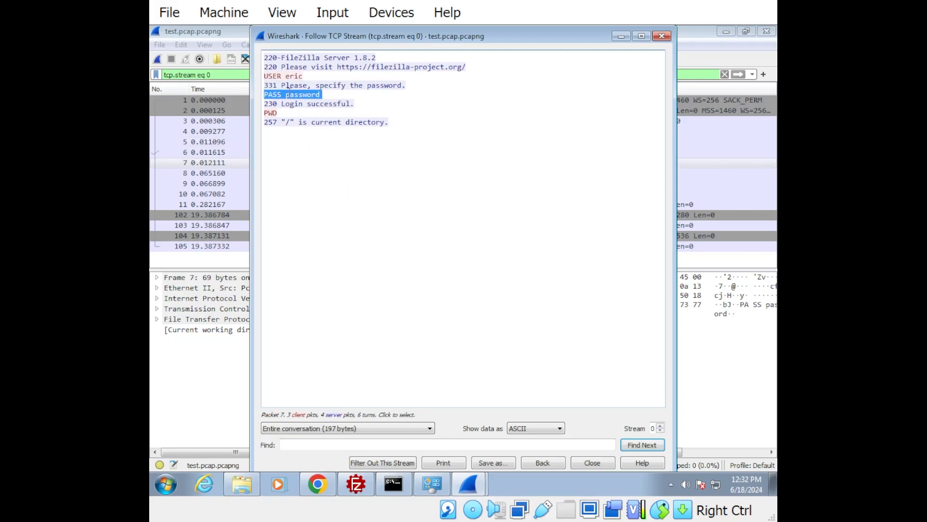
{"action": "left_click", "coordinate": [304, 103]}
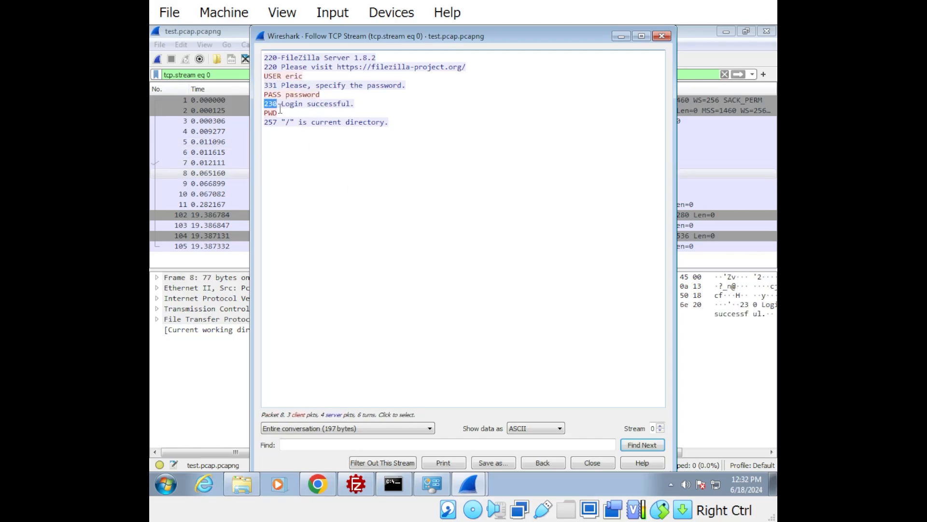
{"action": "triple_click", "coordinate": [271, 103]}
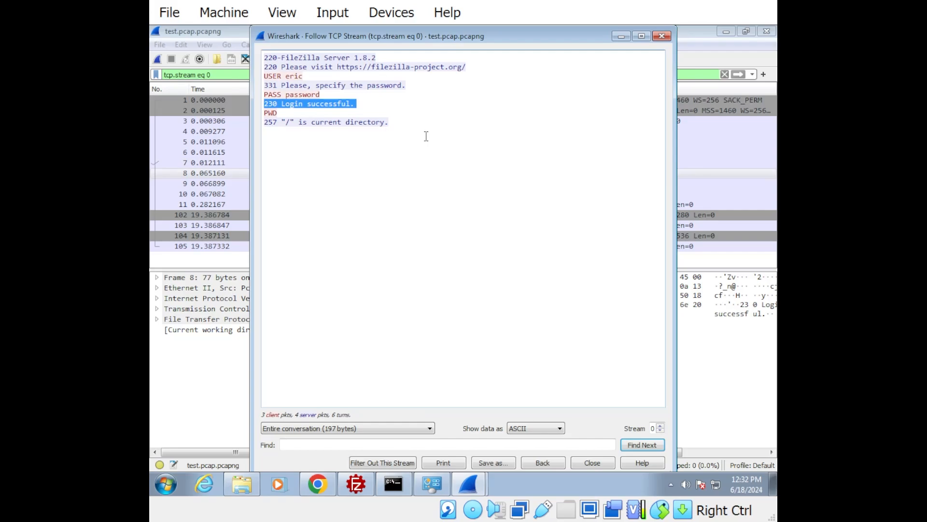
{"action": "left_click", "coordinate": [581, 463]}
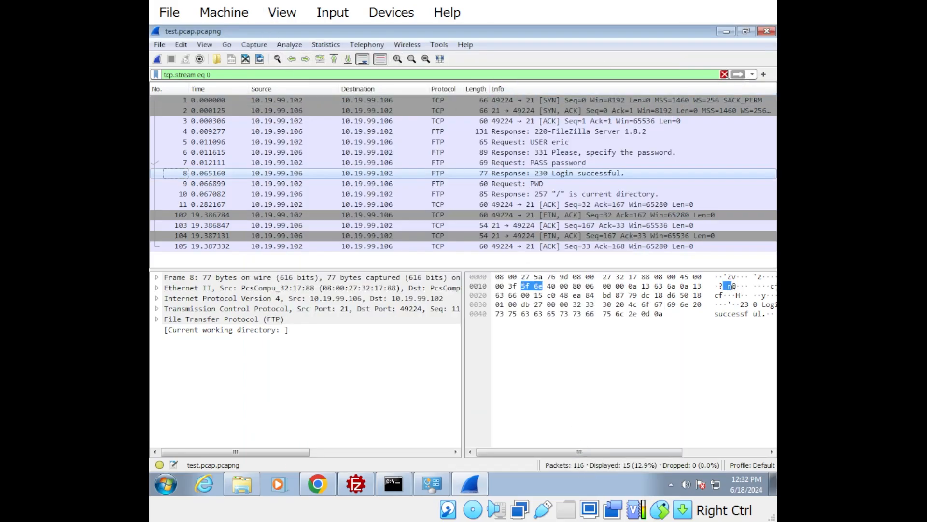
Replace the stream filter with ftp-data and look through the file transfer packets
{"action": "left_click", "coordinate": [724, 74]}
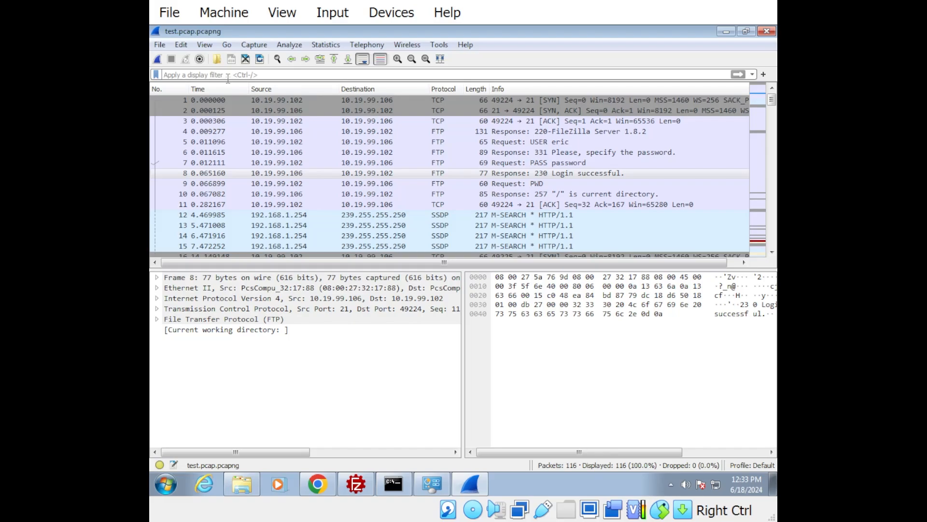
{"action": "type", "text": "ftp-data"}
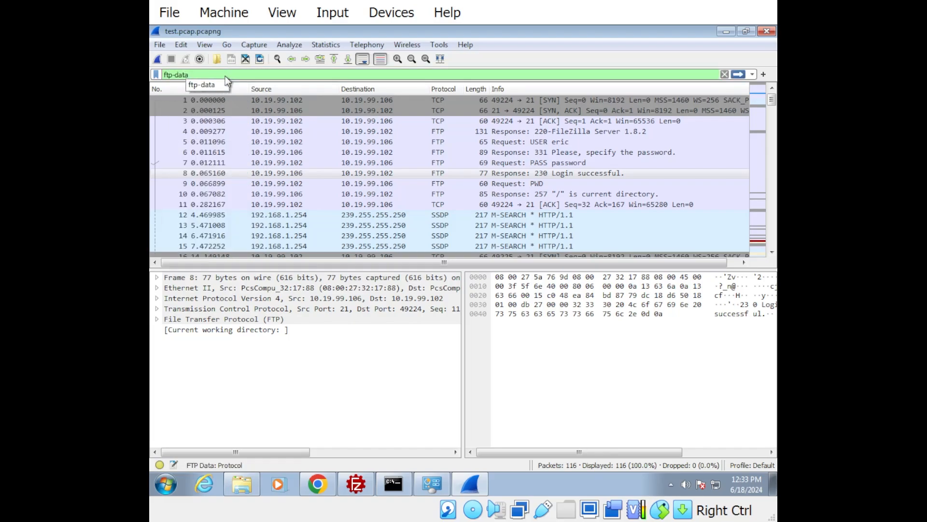
{"action": "key", "text": "Return"}
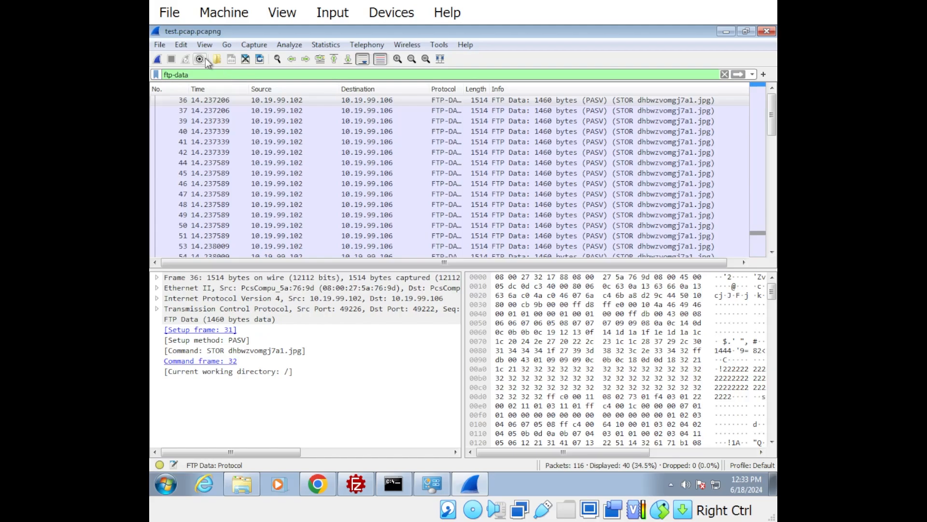
{"action": "scroll", "coordinate": [503, 186], "scroll_direction": "down", "scroll_amount": 9}
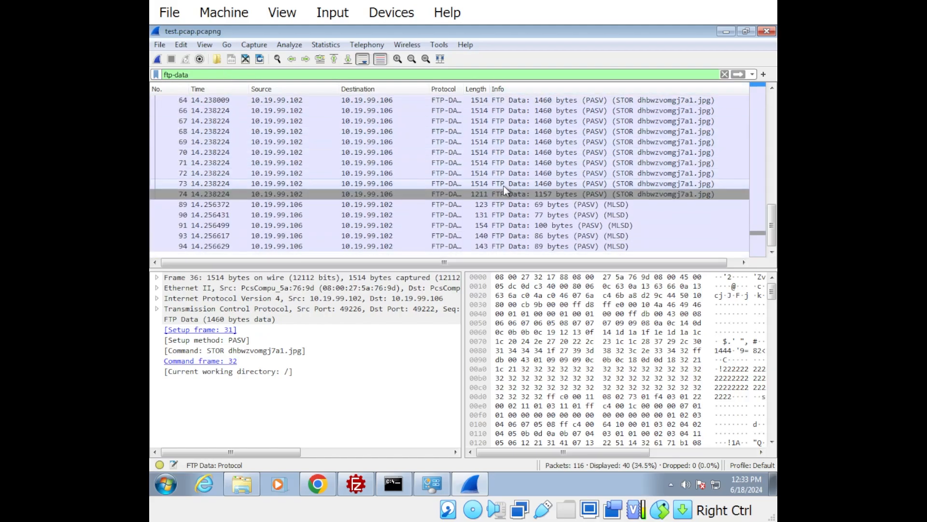
Follow the TCP stream of the first STOR data packet, number 36, and look through its contents
{"action": "scroll", "coordinate": [505, 192], "scroll_direction": "up", "scroll_amount": 9}
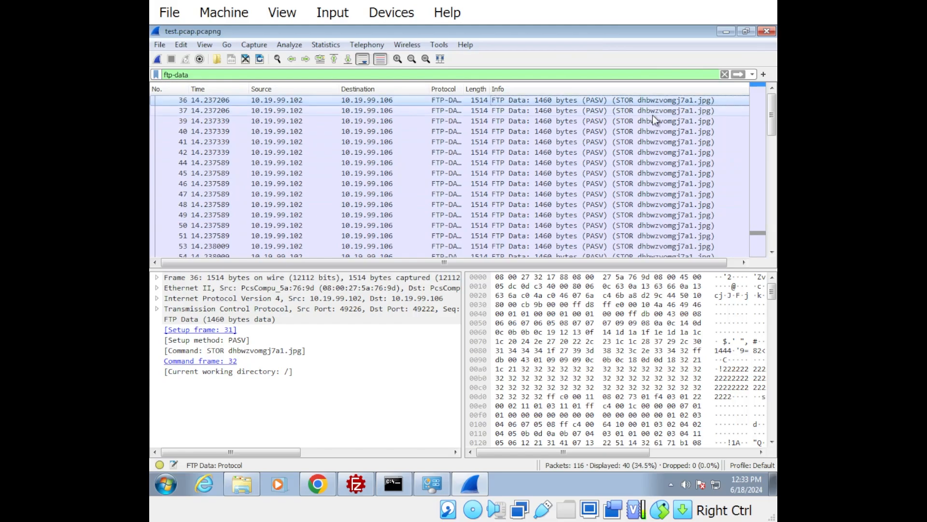
{"action": "right_click", "coordinate": [630, 103]}
{"action": "left_click", "coordinate": [542, 111]}
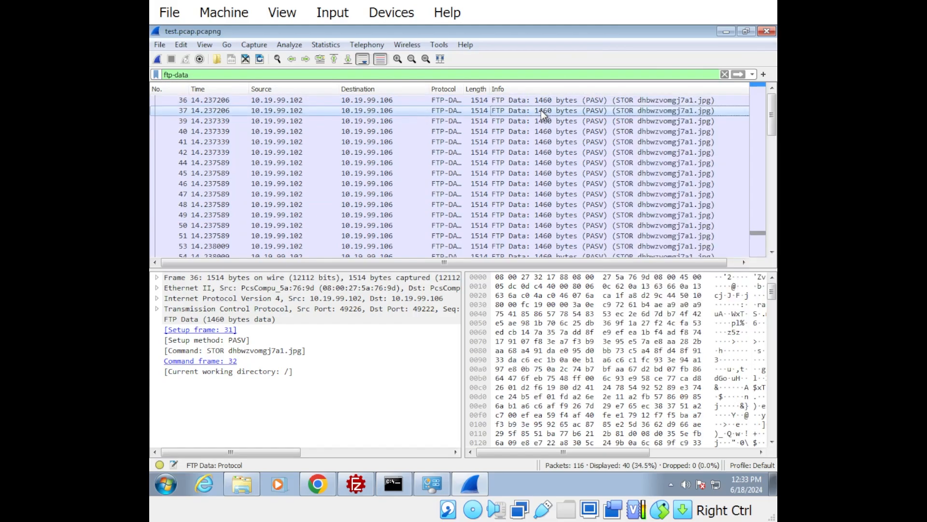
{"action": "left_click", "coordinate": [609, 100]}
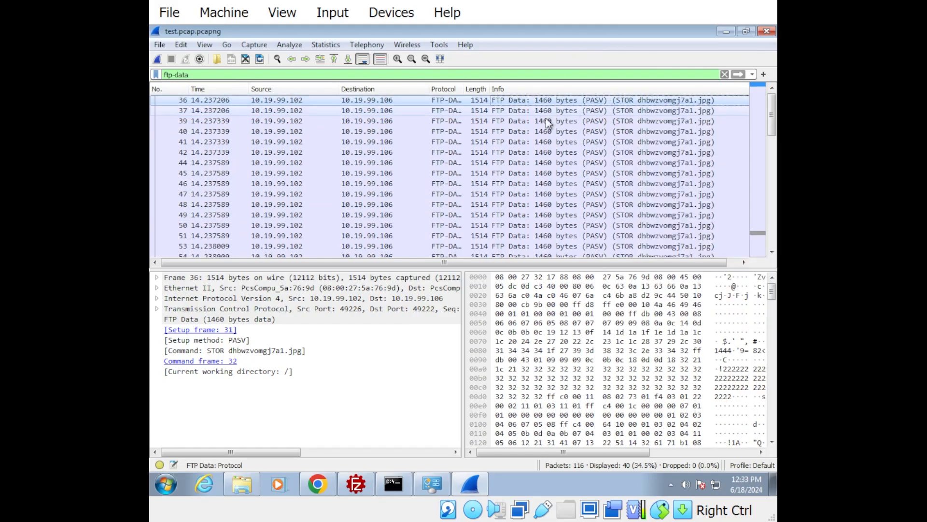
{"action": "right_click", "coordinate": [364, 103]}
{"action": "mouse_move", "coordinate": [410, 274]}
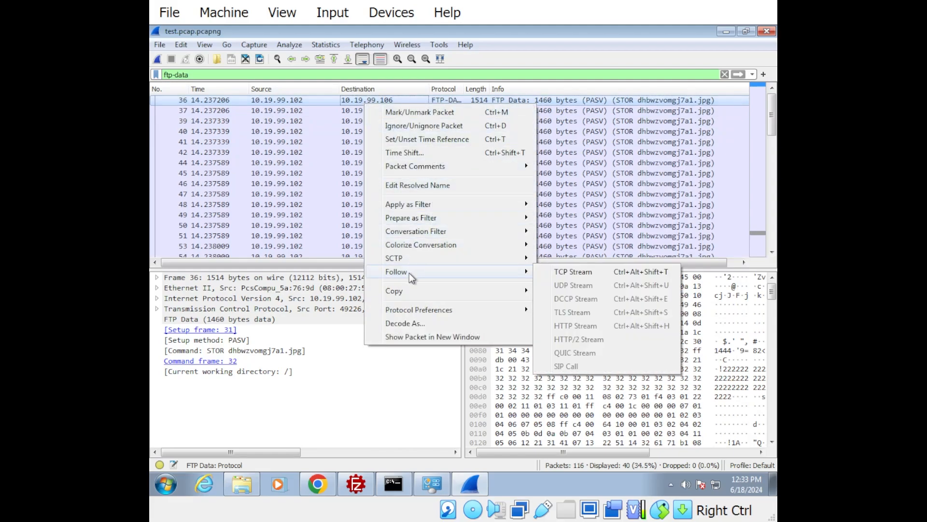
{"action": "left_click", "coordinate": [593, 270]}
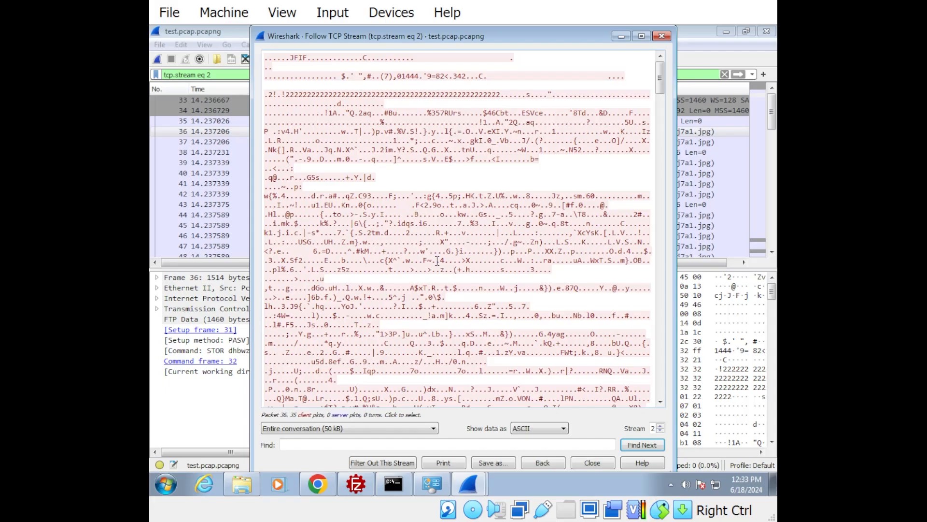
{"action": "scroll", "coordinate": [450, 275], "scroll_direction": "down", "scroll_amount": 5}
{"action": "scroll", "coordinate": [464, 296], "scroll_direction": "up", "scroll_amount": 5}
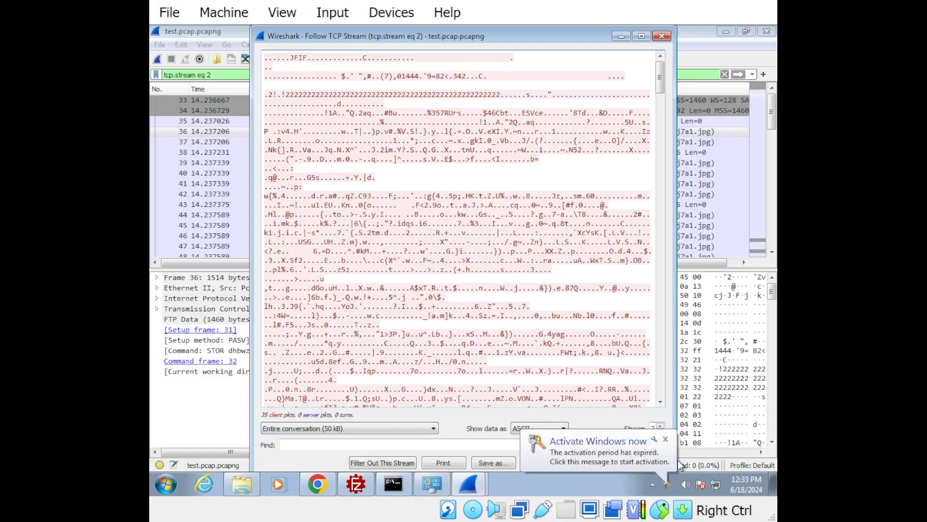
Show the stream data as Raw and limit it to the direction 10.19.99.102:49226 → 10.19.99.106:49222
{"action": "left_click", "coordinate": [666, 439]}
{"action": "left_click", "coordinate": [541, 428]}
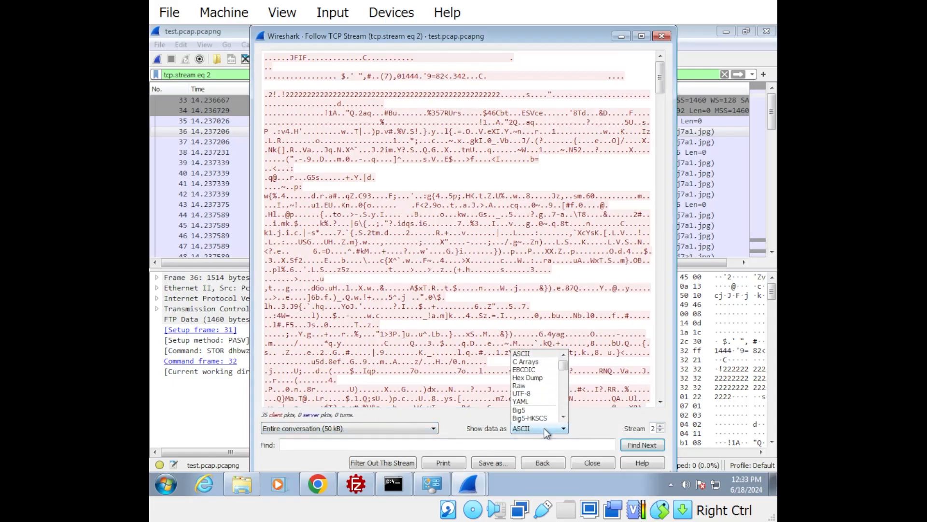
{"action": "left_click", "coordinate": [540, 386]}
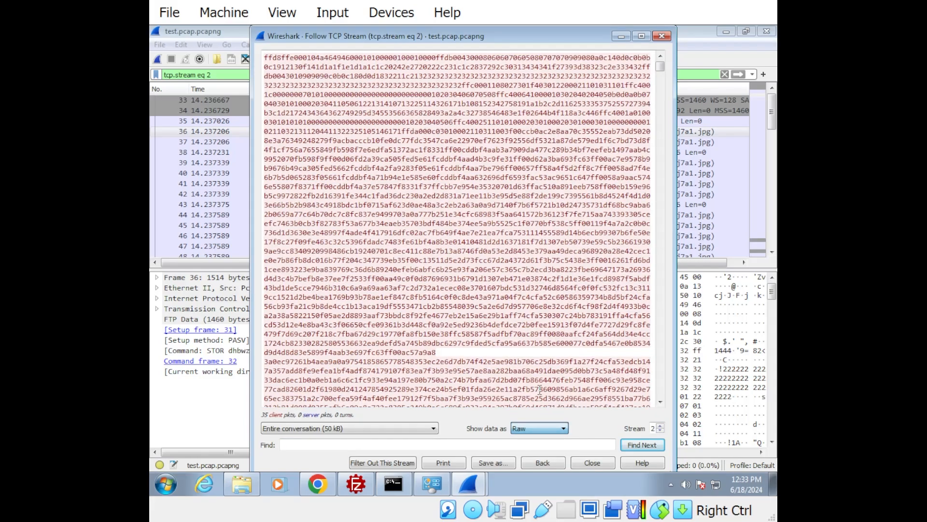
{"action": "left_click", "coordinate": [362, 428]}
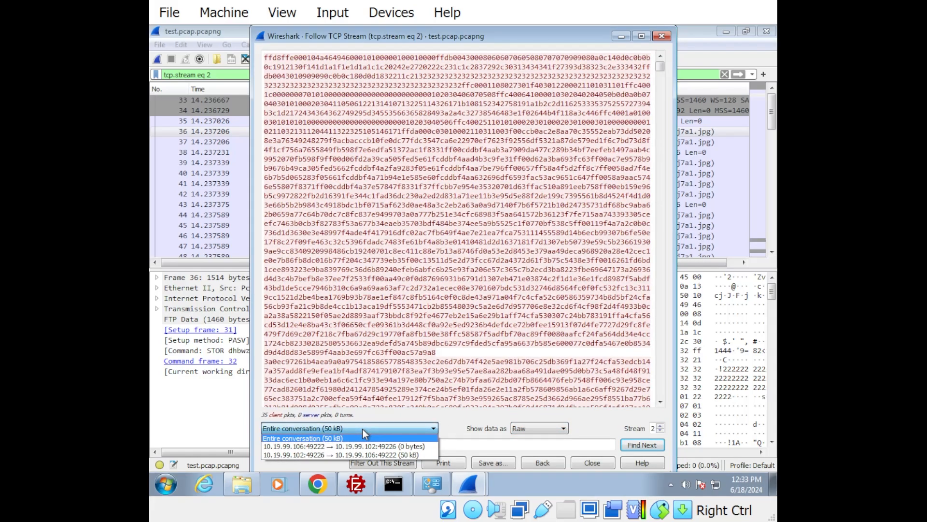
{"action": "left_click", "coordinate": [280, 438]}
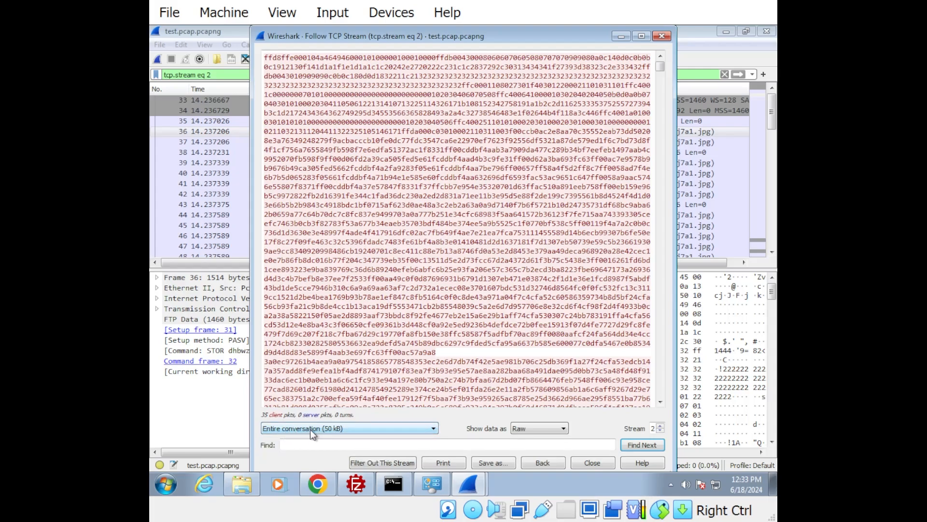
{"action": "left_click", "coordinate": [310, 428]}
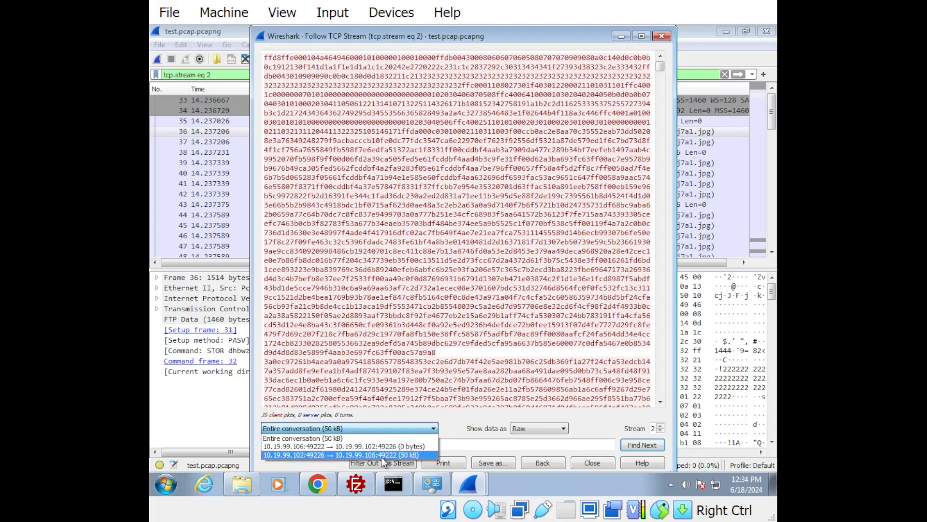
{"action": "left_click", "coordinate": [378, 456]}
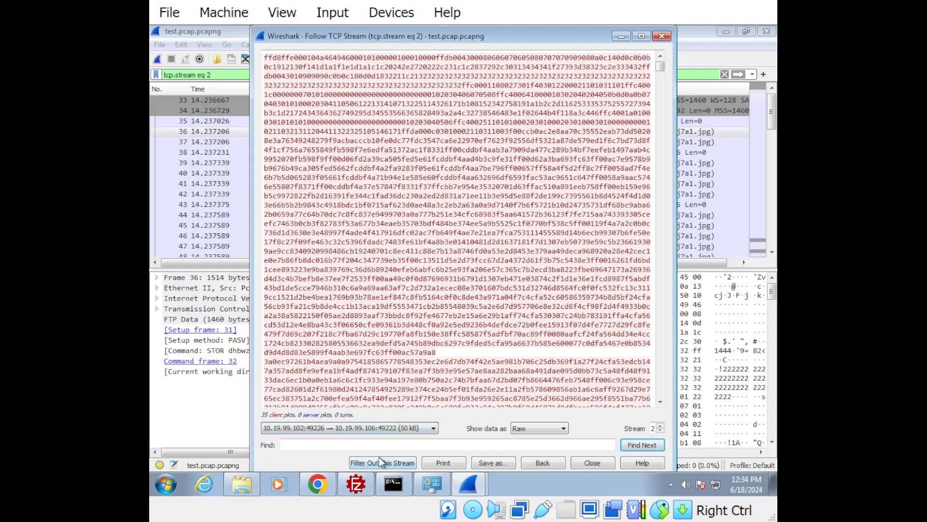
Save the raw stream content as jpeg.jpg in the Downloads folder and close the stream window
{"action": "left_click", "coordinate": [502, 461]}
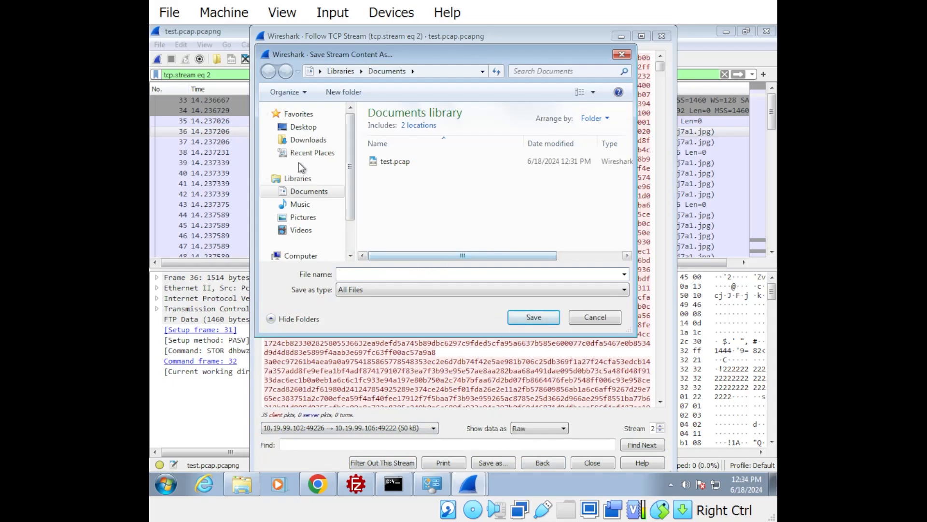
{"action": "left_click", "coordinate": [318, 140]}
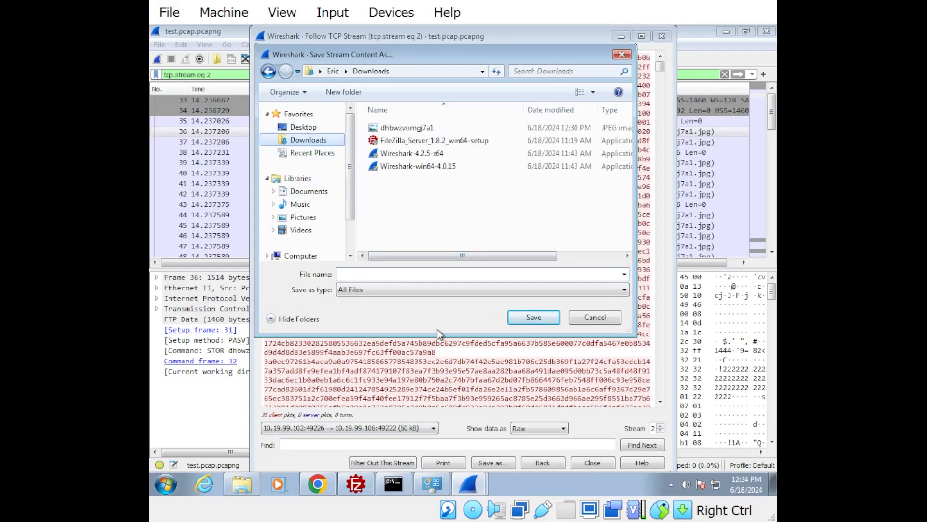
{"action": "left_click", "coordinate": [391, 279]}
{"action": "type", "text": "jpeg.jpo"}
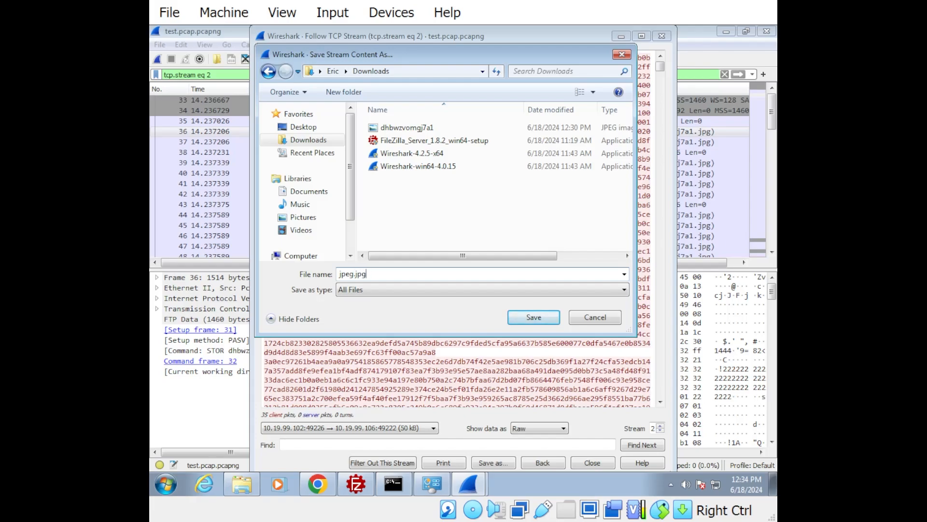
{"action": "key", "text": "Return"}
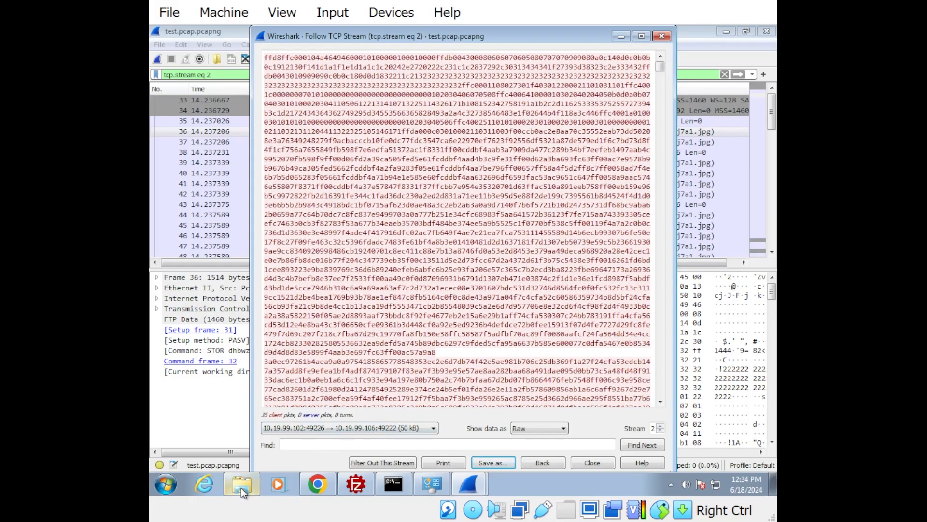
{"action": "left_click", "coordinate": [591, 462]}
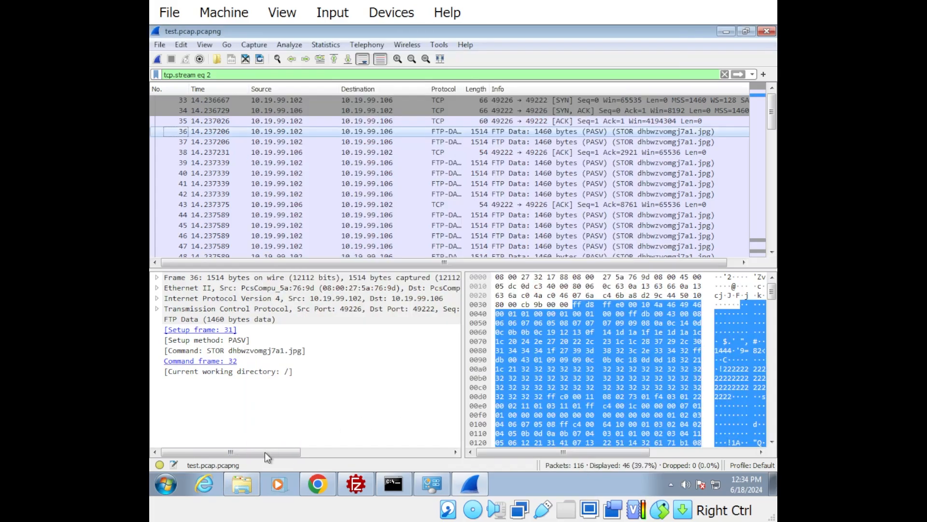
Switch to Windows Explorer, view the saved jpeg image from the Downloads folder, and return to Wireshark
{"action": "left_click", "coordinate": [248, 487]}
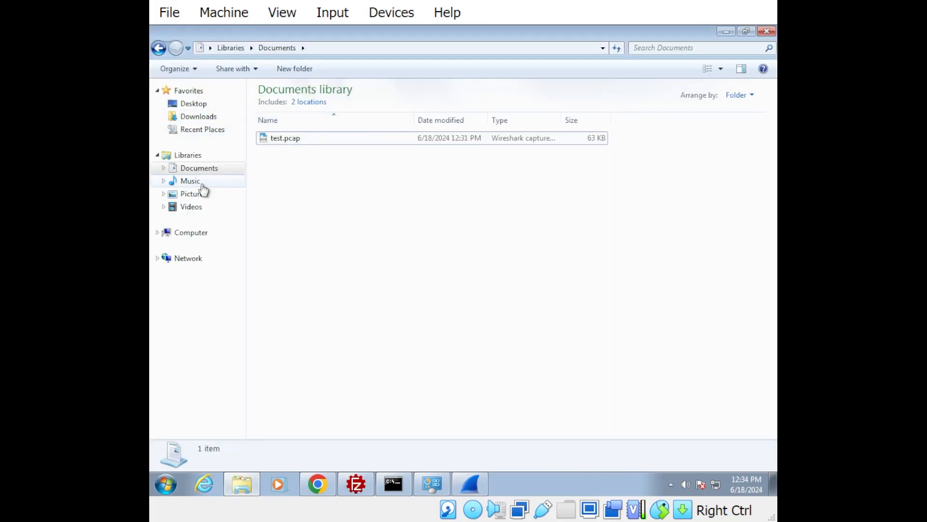
{"action": "left_click", "coordinate": [206, 117]}
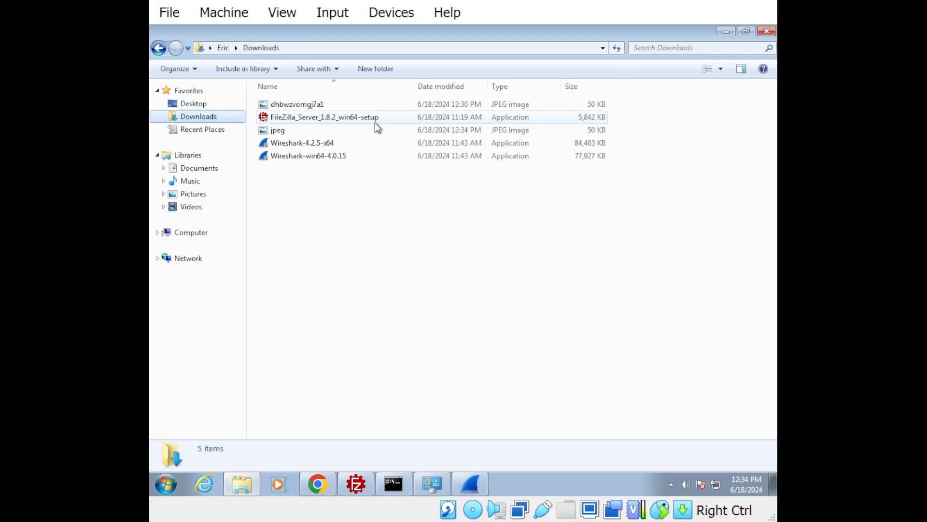
{"action": "double_click", "coordinate": [277, 130]}
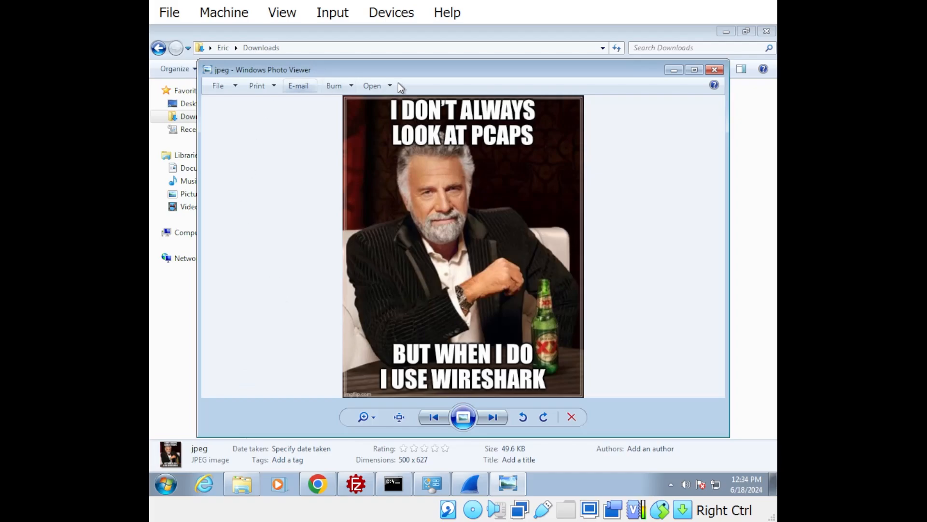
{"action": "left_click", "coordinate": [716, 70]}
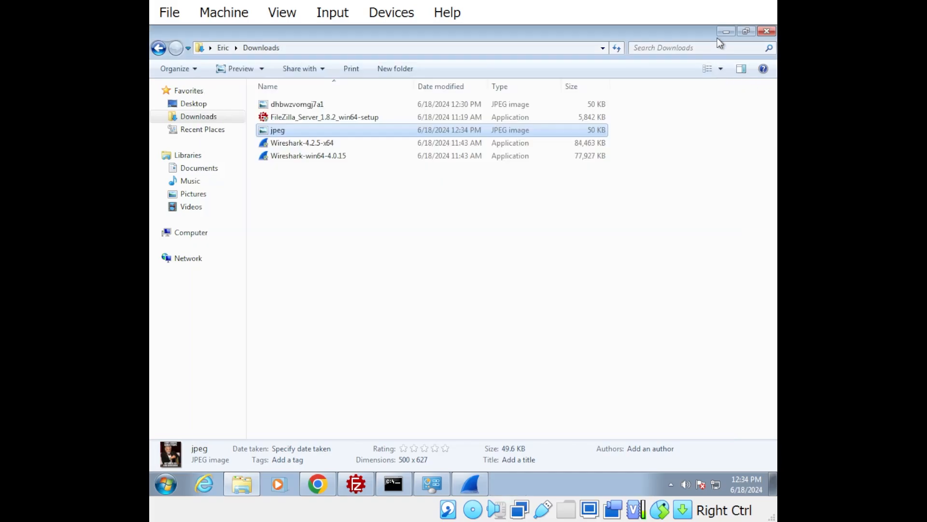
{"action": "left_click", "coordinate": [724, 32]}
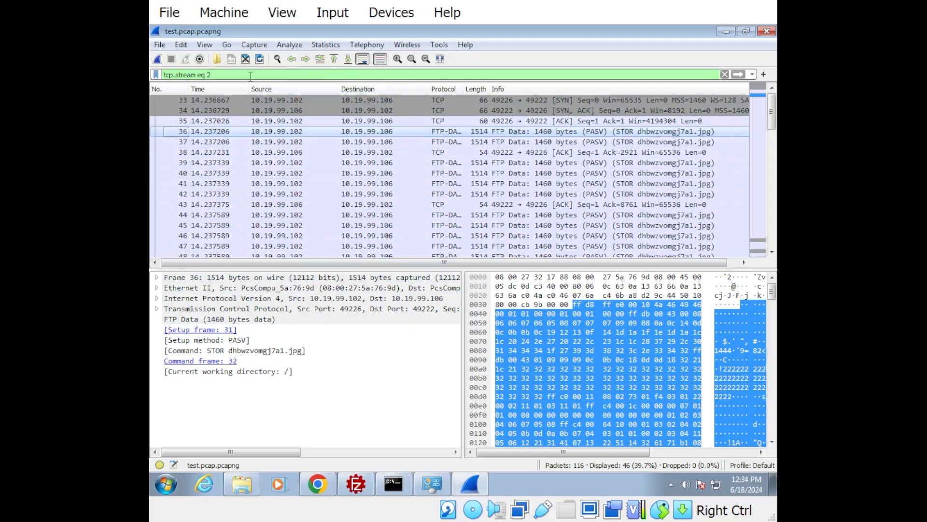
Clear the tcp.stream filter, look through the full packet list, and select the M-SEARCH packet 13
{"action": "left_click", "coordinate": [429, 77]}
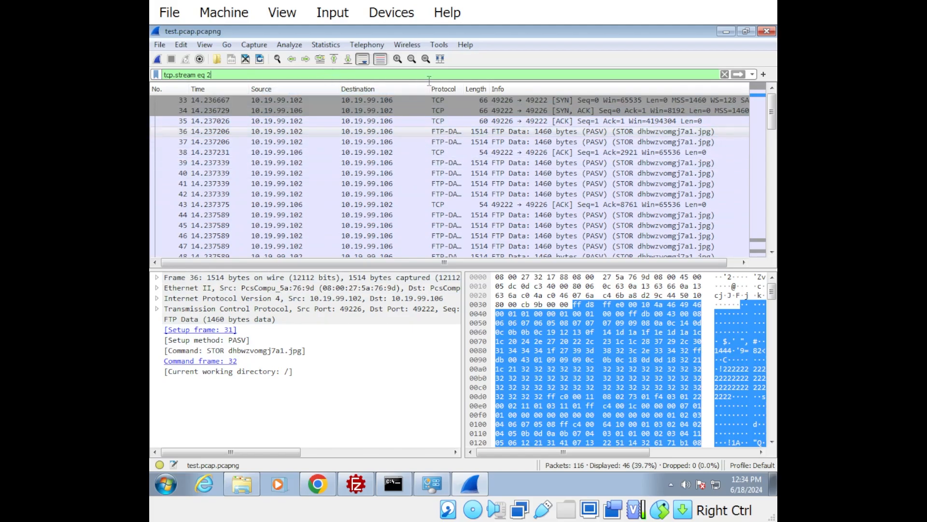
{"action": "left_click", "coordinate": [724, 74]}
{"action": "scroll", "coordinate": [414, 201], "scroll_direction": "up", "scroll_amount": 7}
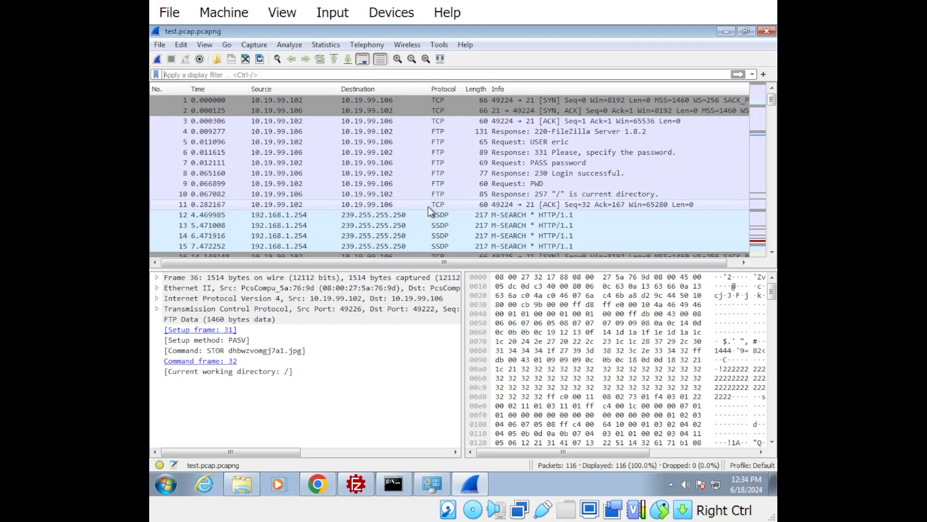
{"action": "scroll", "coordinate": [566, 194], "scroll_direction": "down", "scroll_amount": 6}
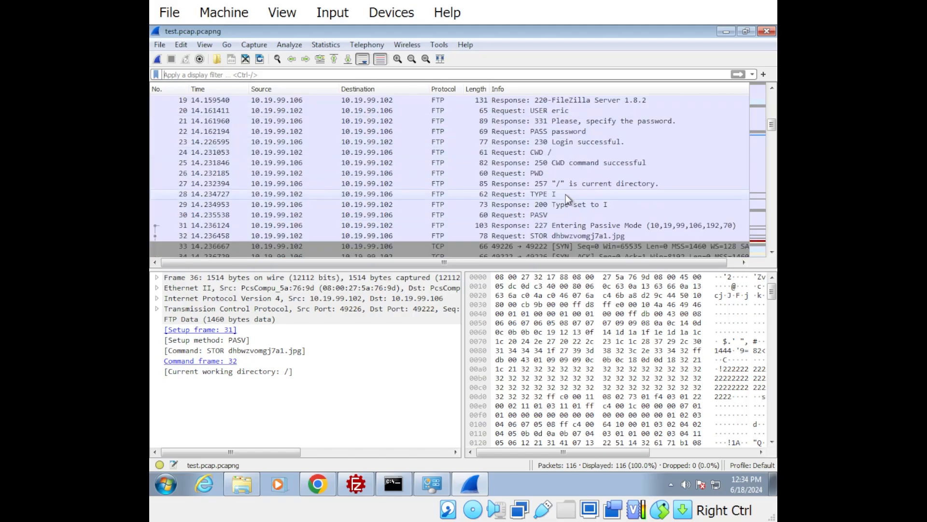
{"action": "scroll", "coordinate": [563, 193], "scroll_direction": "up", "scroll_amount": 3}
{"action": "left_click", "coordinate": [521, 132]}
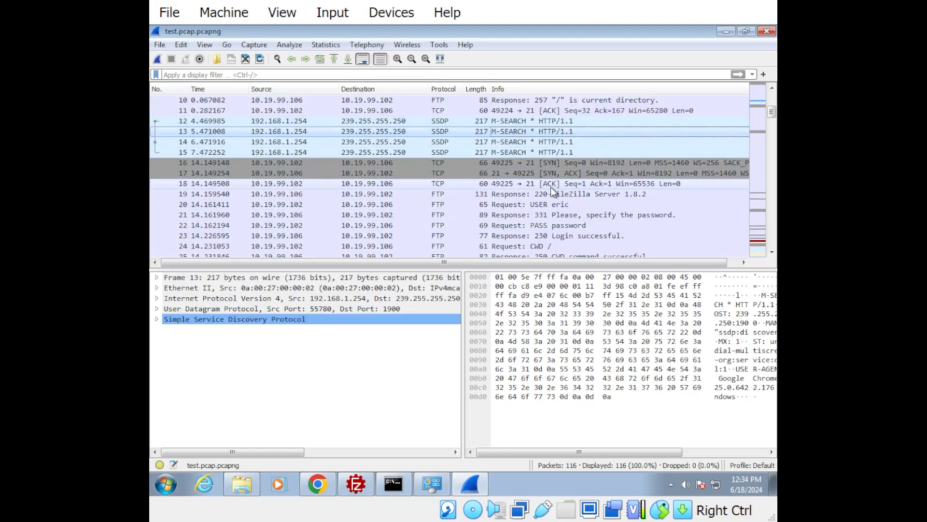